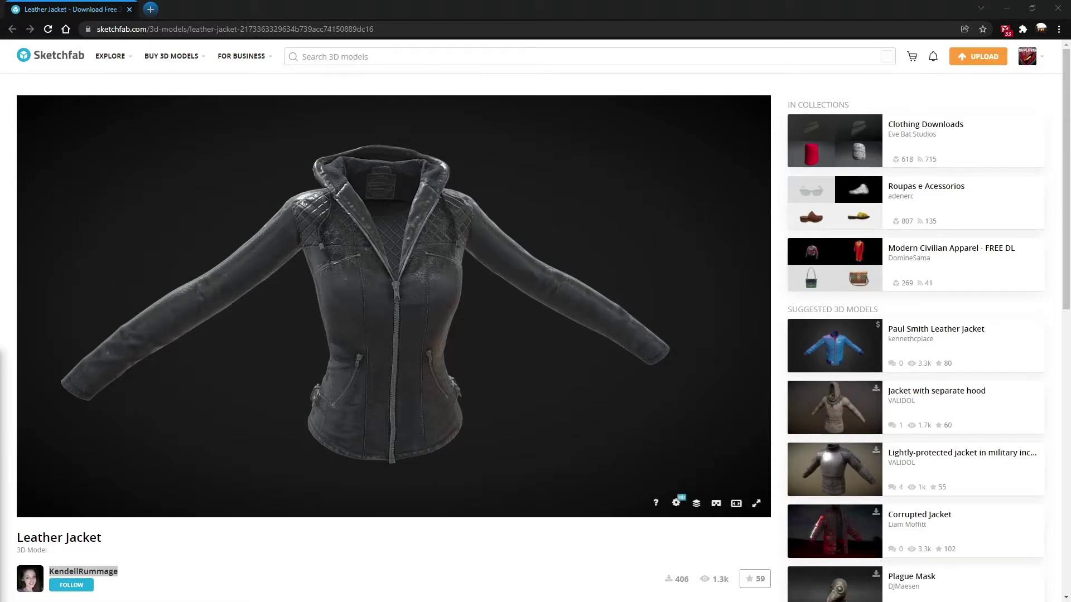
# - Switch to the CommunitySamples folder and open playerRig.blend in Blender
pyautogui.moveTo(240, 56)
pyautogui.hotkey('alt', 'Tab')
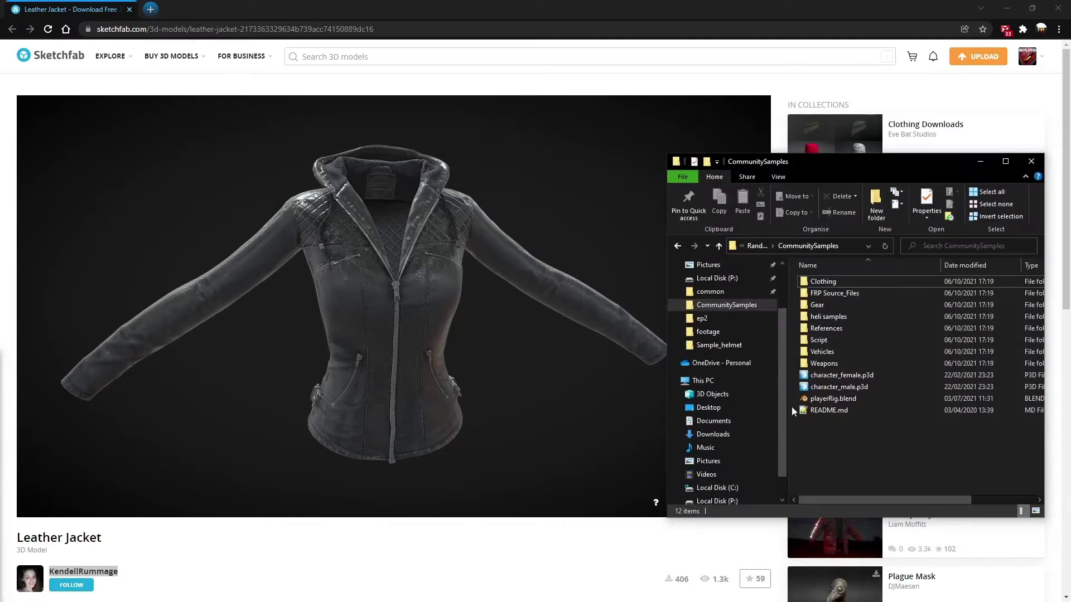
pyautogui.doubleClick(831, 399)
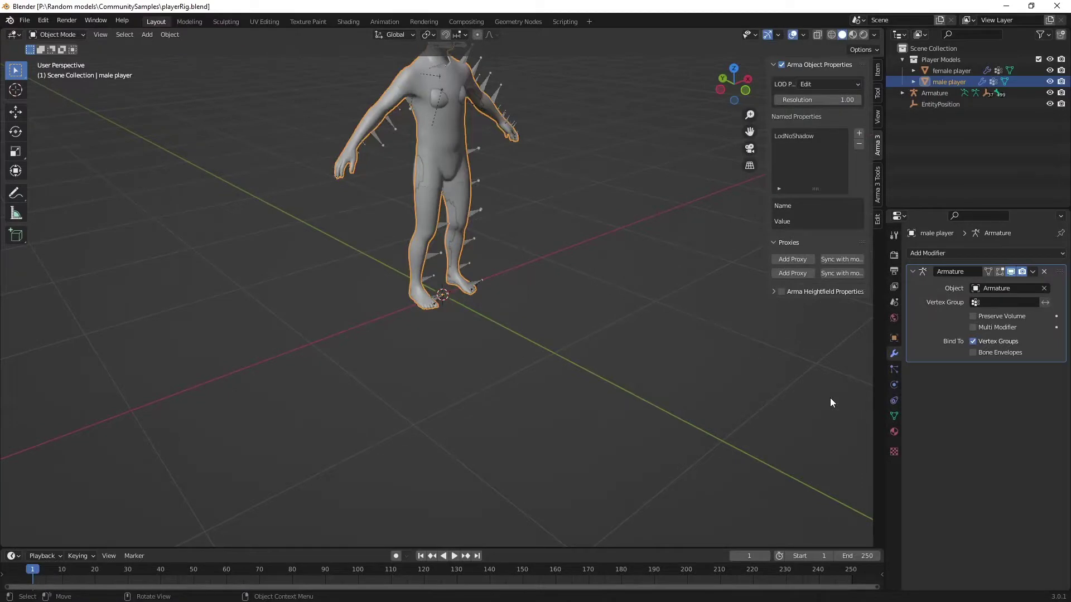
# - Hide the male player, the Armature and EntityPosition, leaving the female player model showing
pyautogui.moveTo(608, 426); pyautogui.dragTo(574, 425, button='middle')
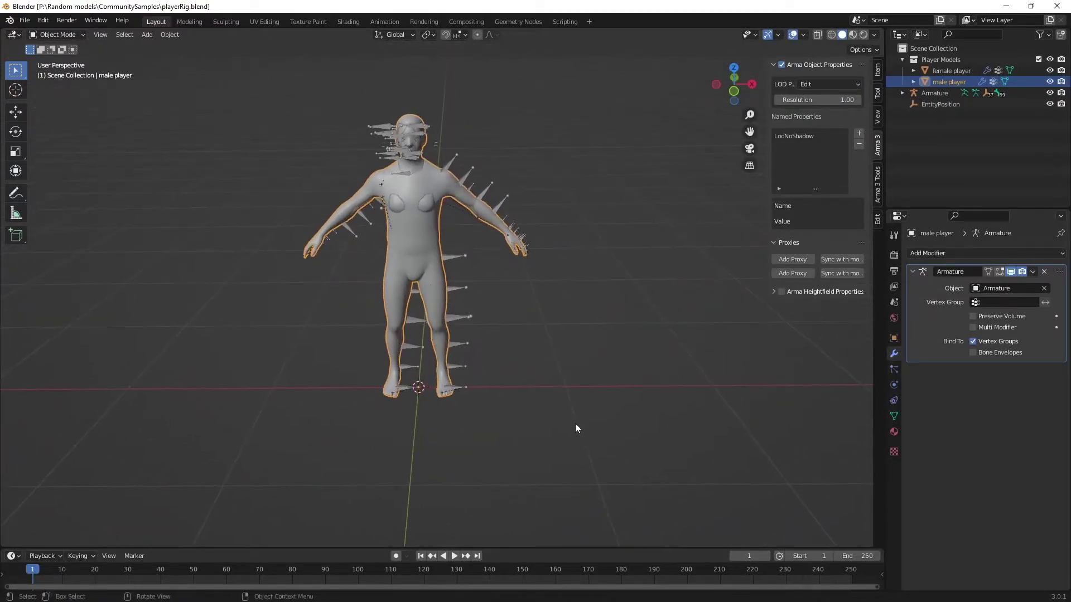
pyautogui.click(1050, 81)
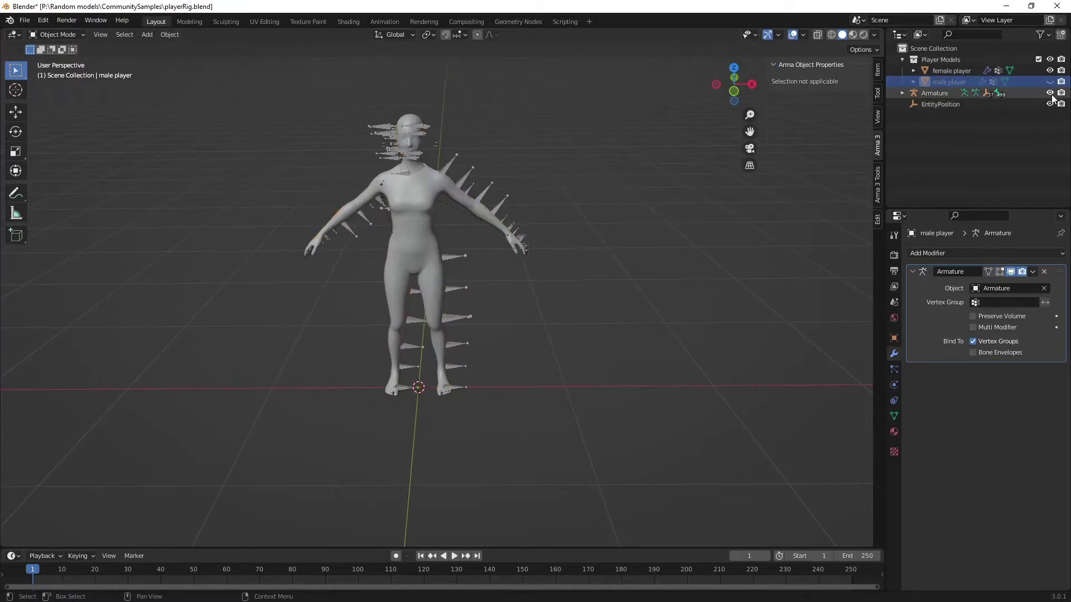
pyautogui.click(1050, 92)
pyautogui.click(1050, 104)
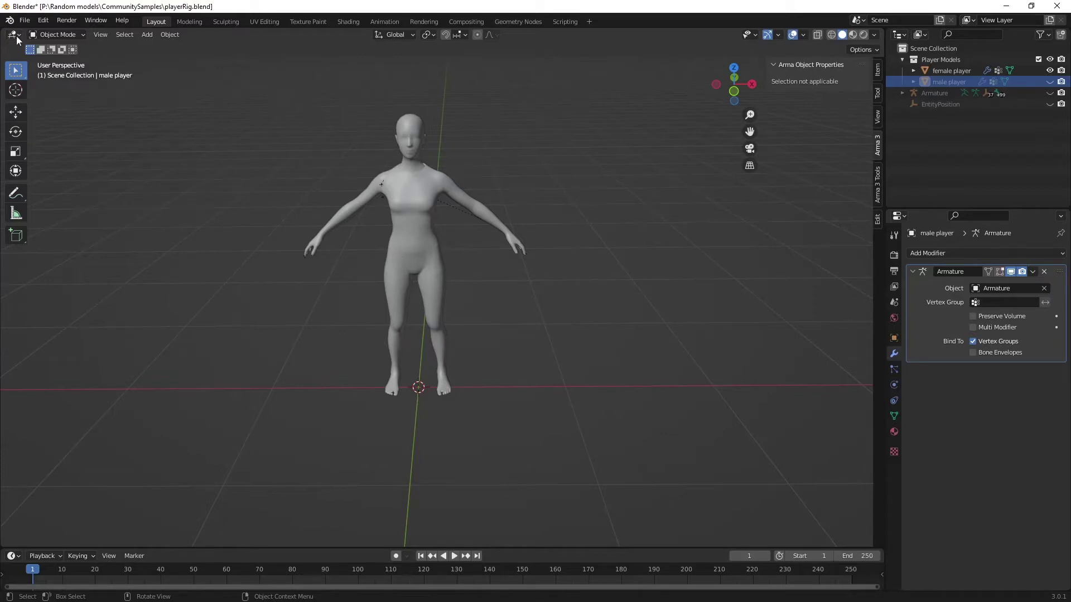
# - Import the Collada file model.dae from the Spur_ClotheZ\Source\female folder
pyautogui.click(24, 20)
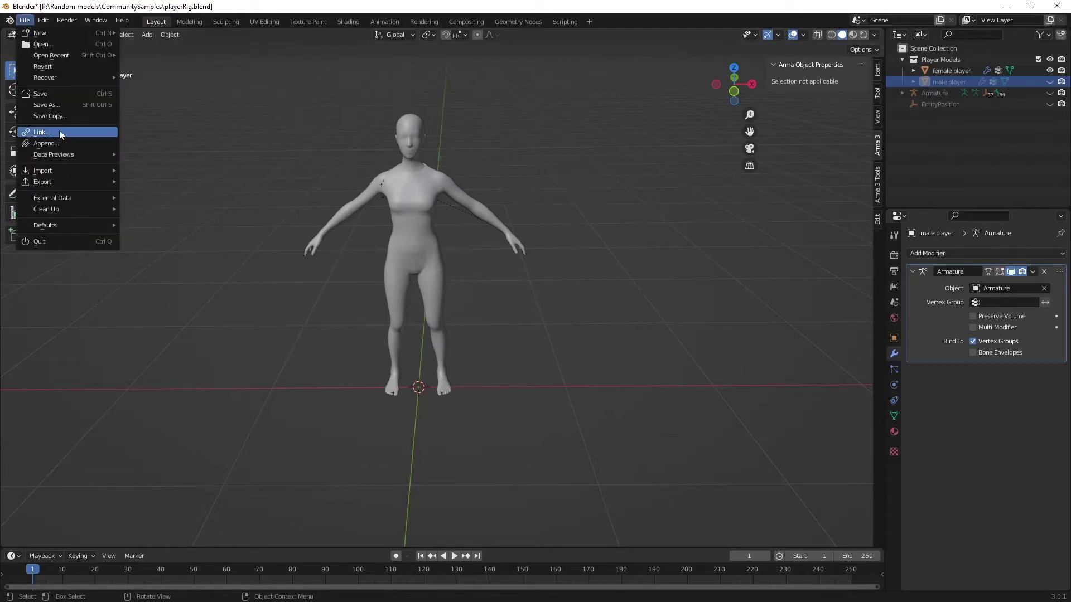
pyautogui.moveTo(56, 170)
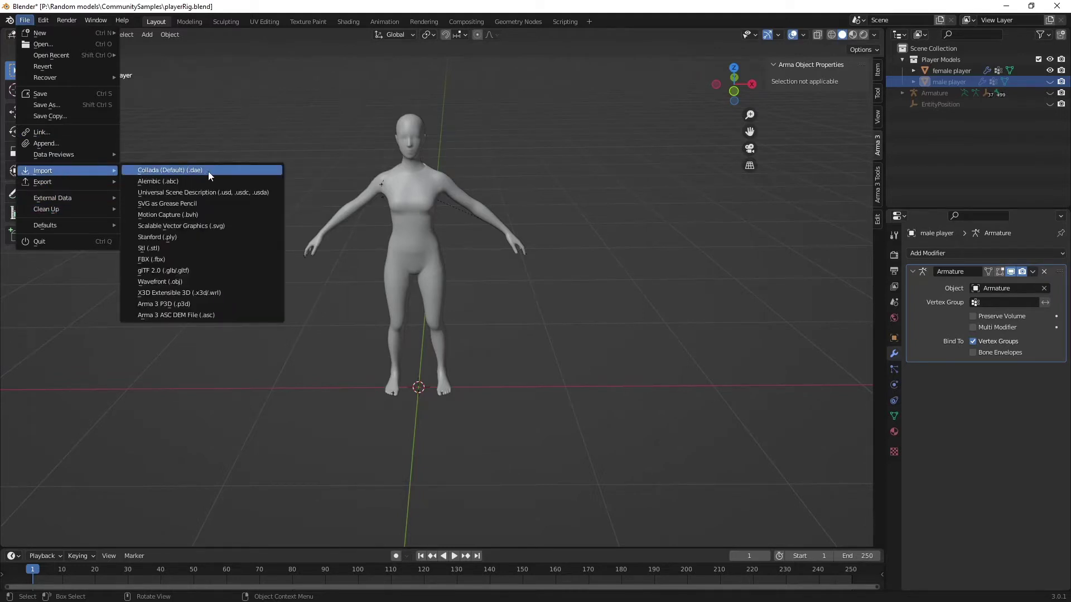
pyautogui.click(176, 171)
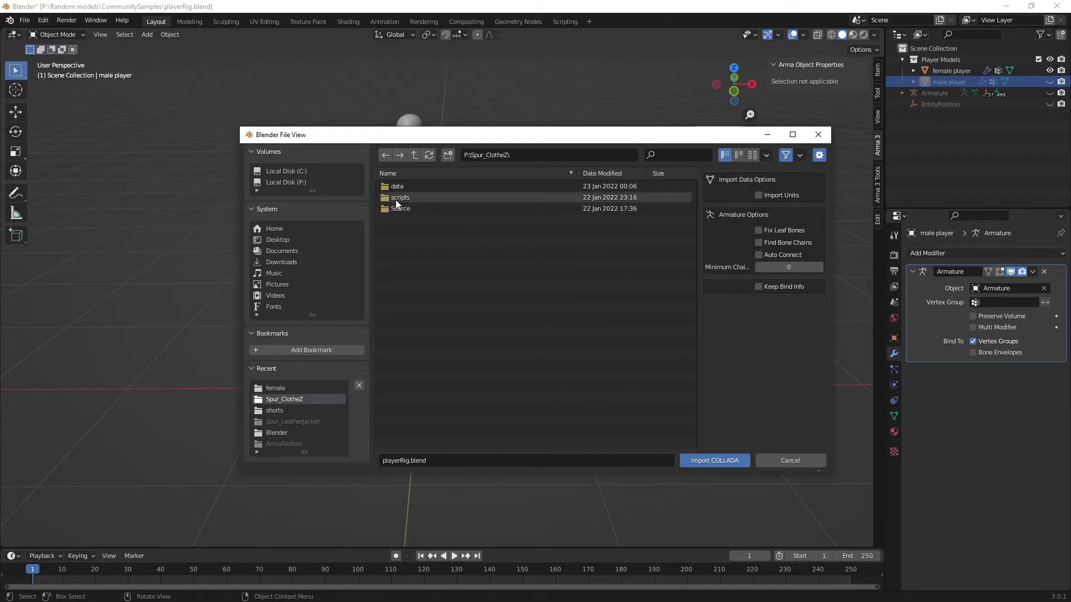
pyautogui.doubleClick(395, 209)
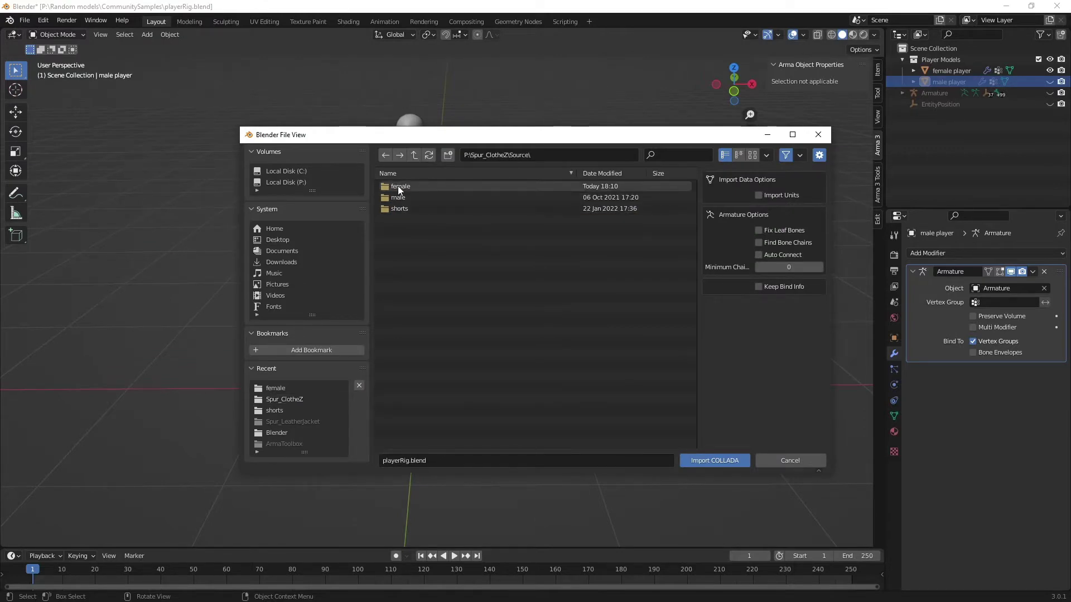
pyautogui.doubleClick(397, 186)
pyautogui.click(397, 186)
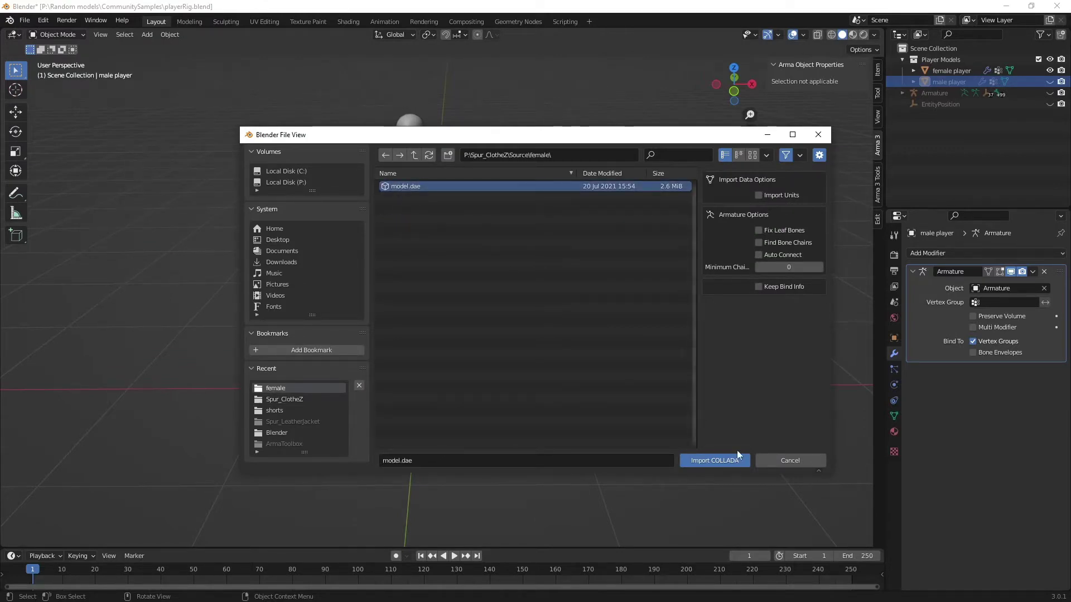
pyautogui.click(699, 463)
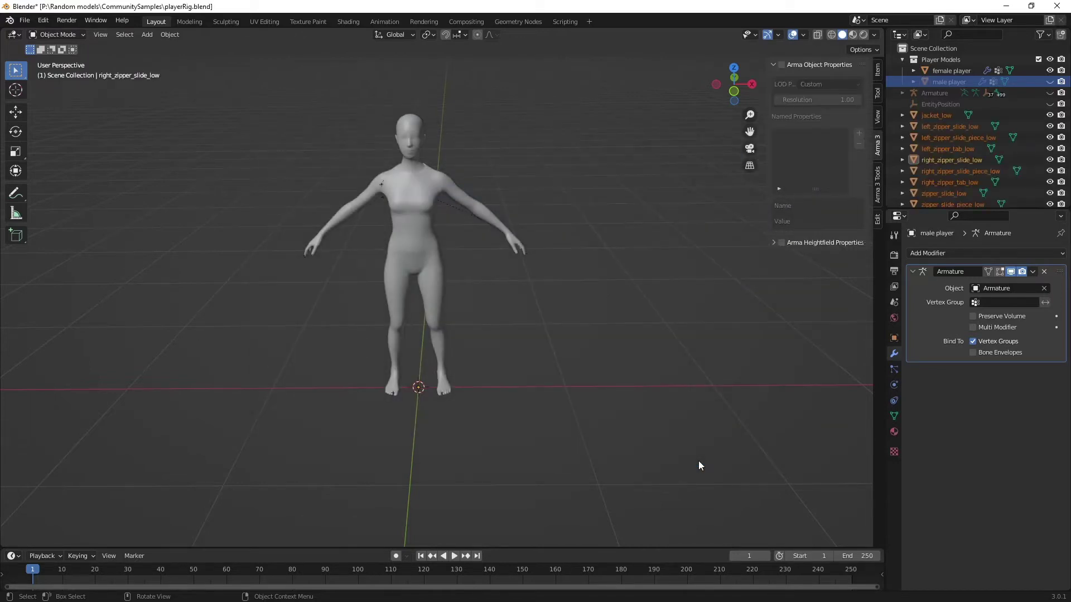
pyautogui.scroll(-6, 582, 359)
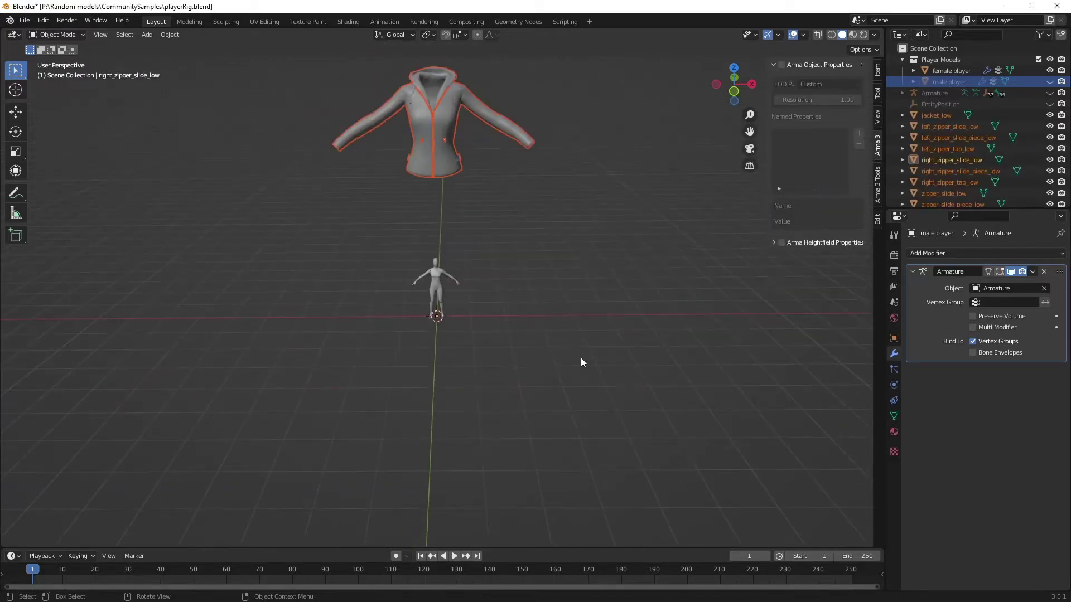
# - Save the scene as LeatherJacket_F.blend in the P:\Spur_ClotheZ folder
pyautogui.click(25, 22)
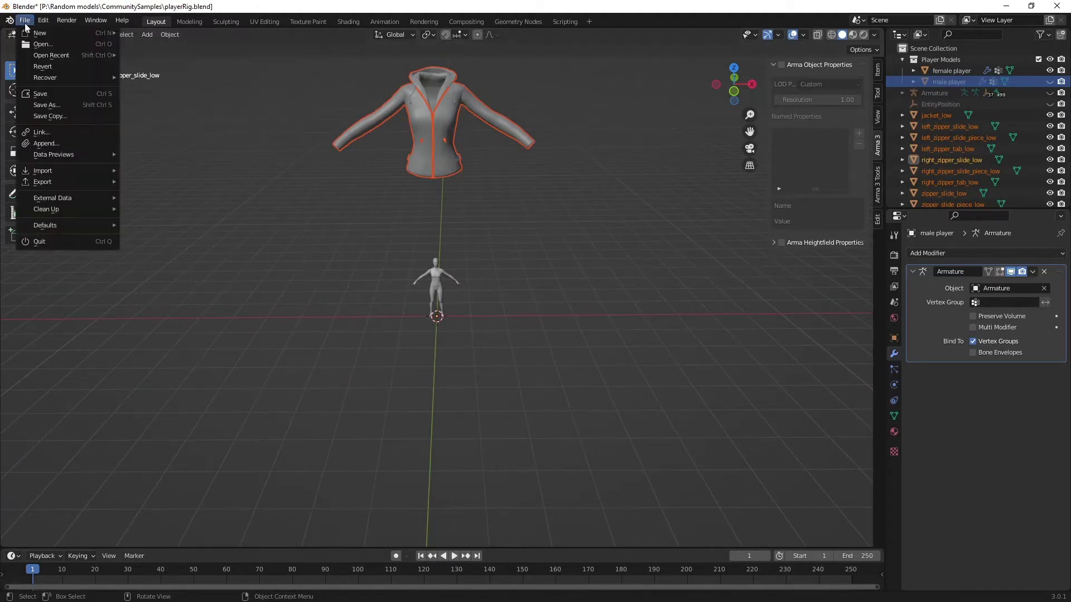
pyautogui.click(58, 107)
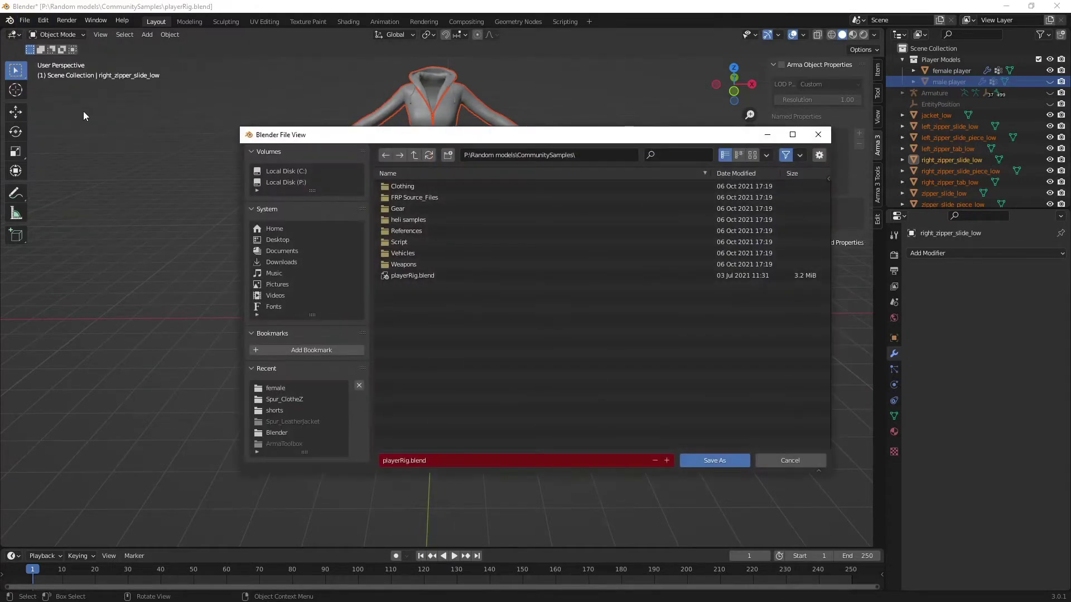
pyautogui.click(278, 400)
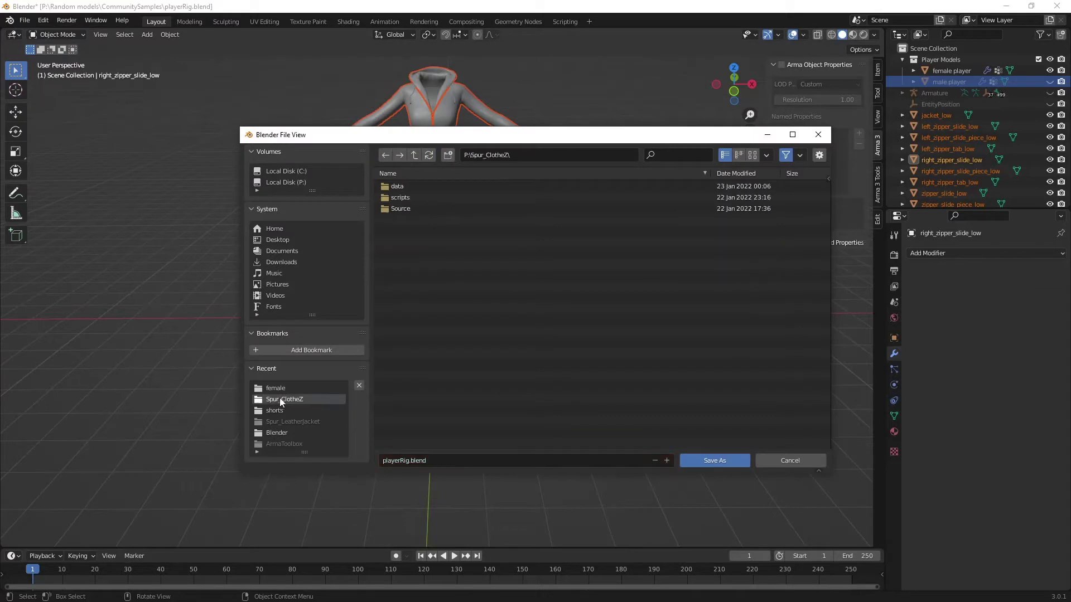
pyautogui.click(415, 462)
pyautogui.moveTo(409, 460); pyautogui.dragTo(370, 458)
pyautogui.write('LeatherJacket_F')
pyautogui.click(714, 460)
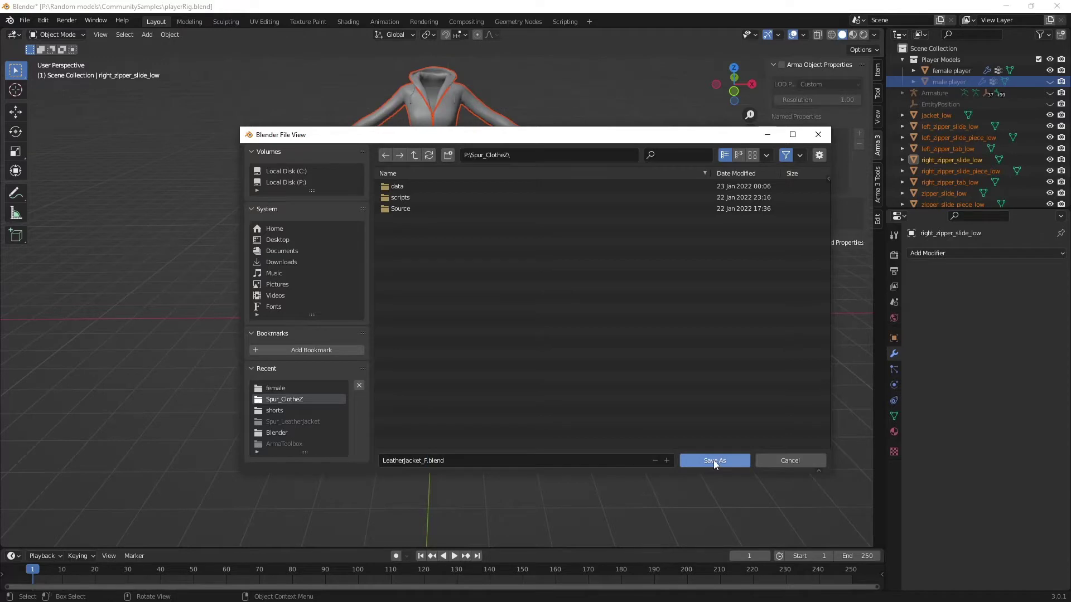
pyautogui.click(713, 461)
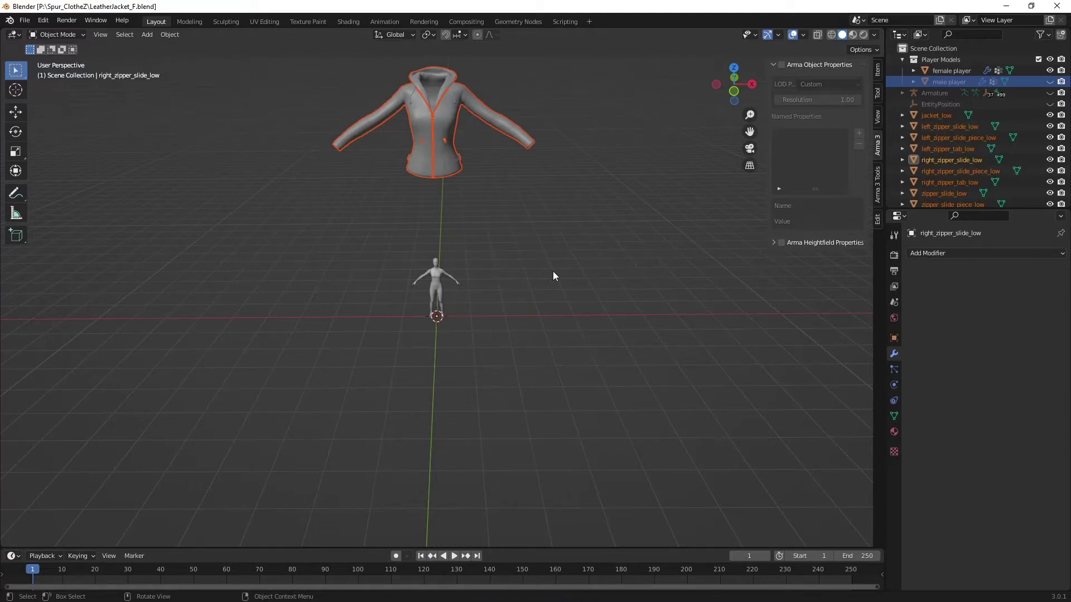
# - Delete all the jacket's separate zipper objects, from left_zipper_slide_low through zipper_teeth_low, keeping jacket_low
pyautogui.scroll(6, 332, 123)
pyautogui.scroll(-3, 391, 437)
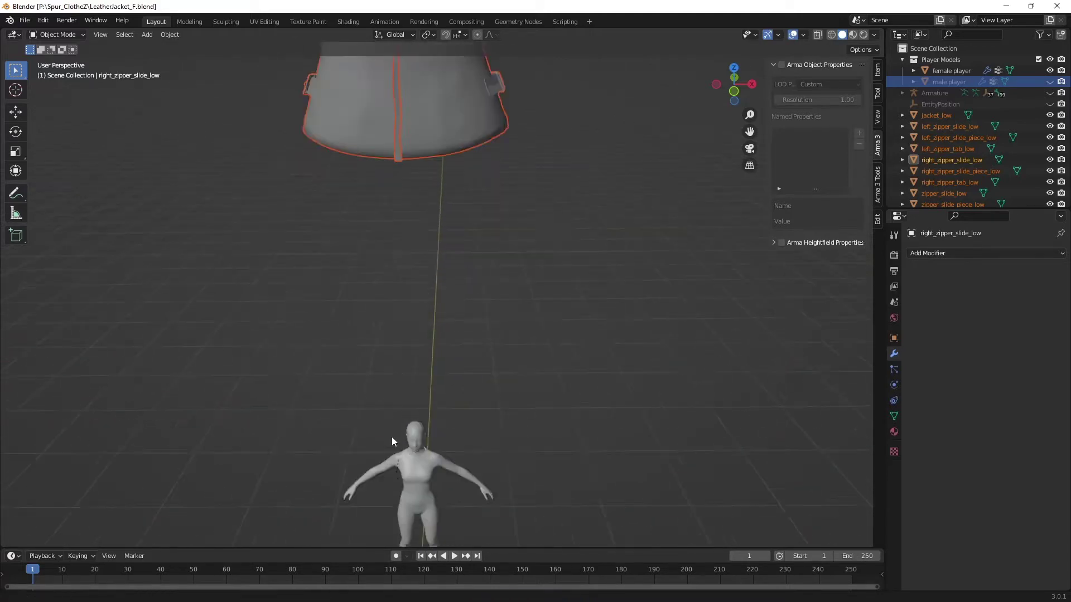
pyautogui.scroll(6, 432, 379)
pyautogui.scroll(1, 568, 321)
pyautogui.scroll(-1, 574, 295)
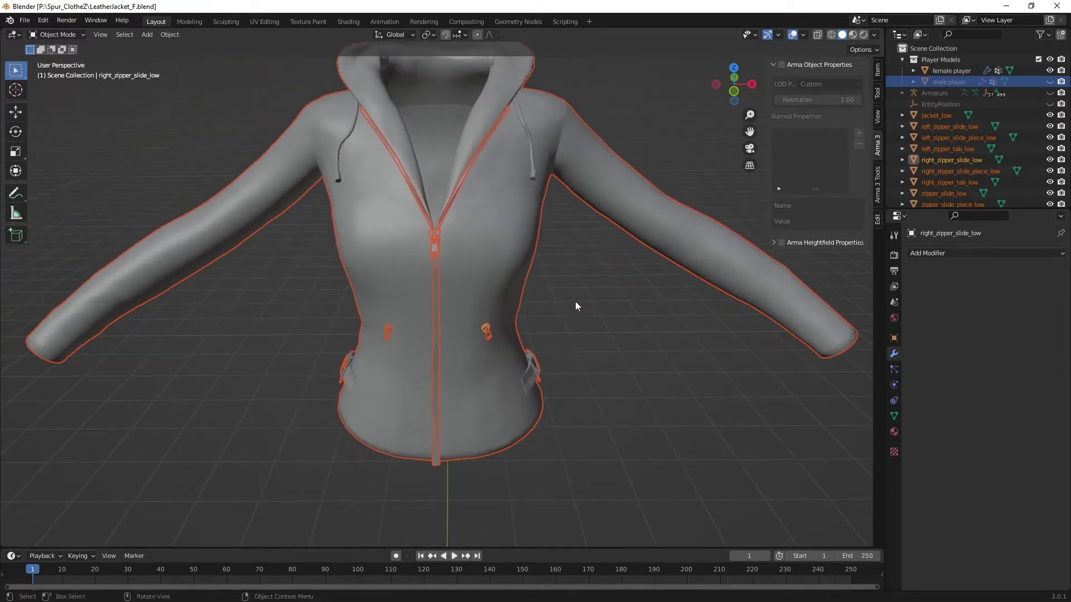
pyautogui.scroll(1, 478, 301)
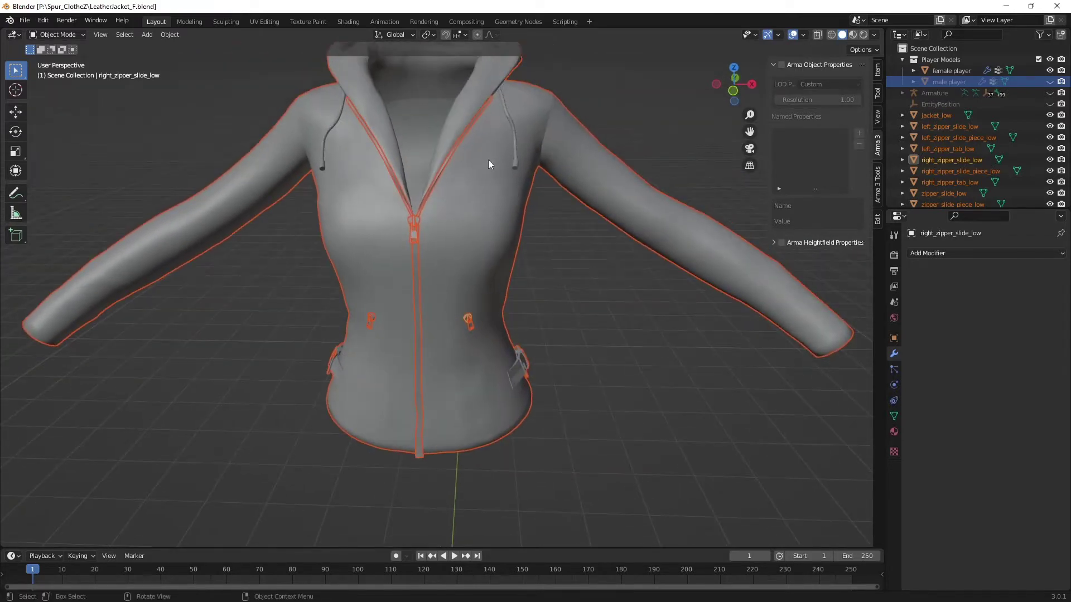
pyautogui.click(947, 126)
pyautogui.scroll(-2, 947, 127)
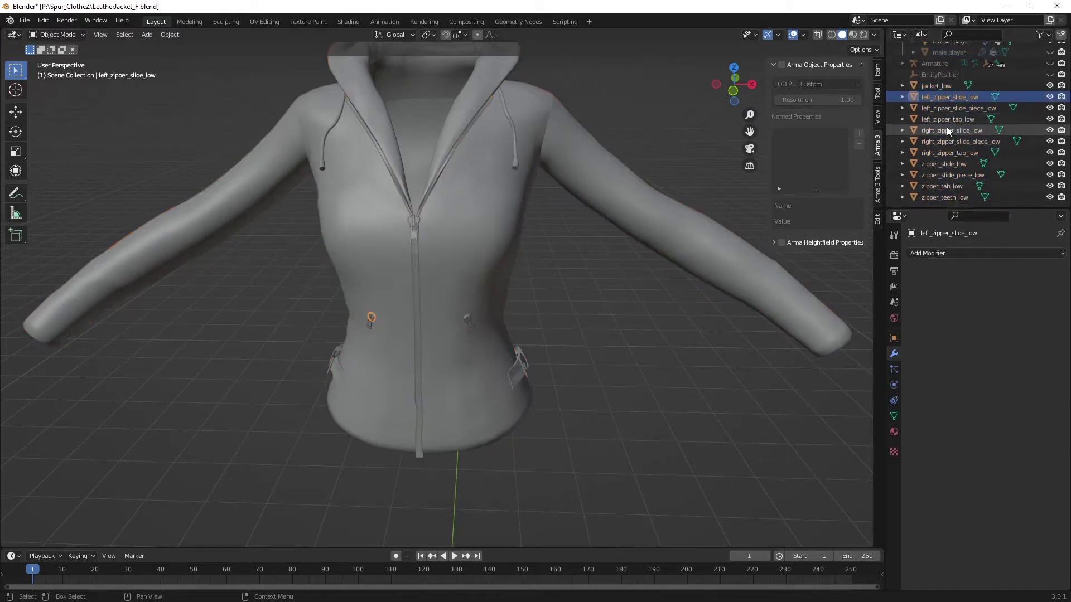
pyautogui.keyDown('shift'); pyautogui.click(938, 198); pyautogui.keyUp('shift')
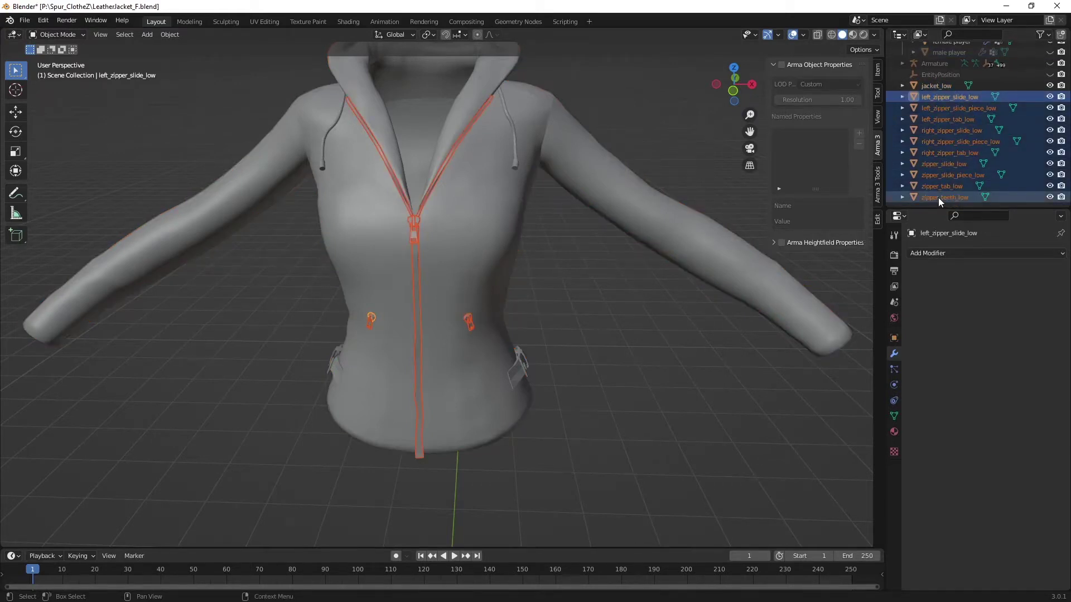
pyautogui.press('Delete')
# - In Edit Mode on jacket_low, hide the linked torso, one sleeve and the collar pieces to expose the drawstrings
pyautogui.moveTo(609, 255); pyautogui.dragTo(446, 223, button='middle')
pyautogui.click(448, 222)
pyautogui.press('Tab')
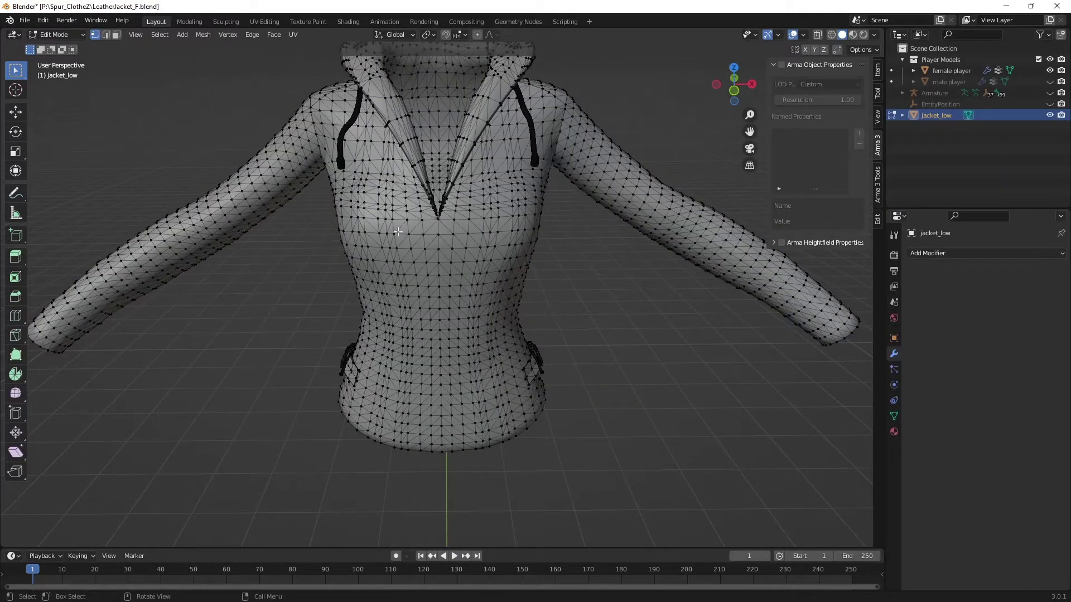
pyautogui.press('l')
pyautogui.press('h')
pyautogui.press('l')
pyautogui.press('h')
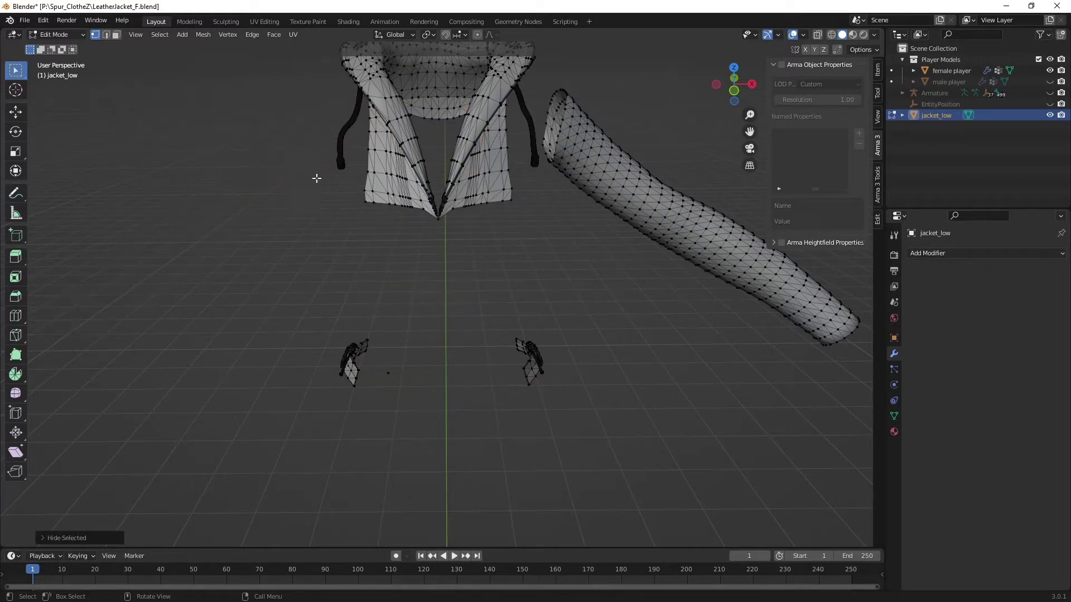
pyautogui.press('l')
pyautogui.press('h')
# - With X-ray on, delete the vertices of both collar drawstrings and the stray points near the collar and waist
pyautogui.scroll(-2, 403, 201)
pyautogui.scroll(-1, 403, 201)
pyautogui.moveTo(348, 153); pyautogui.dragTo(499, 239)
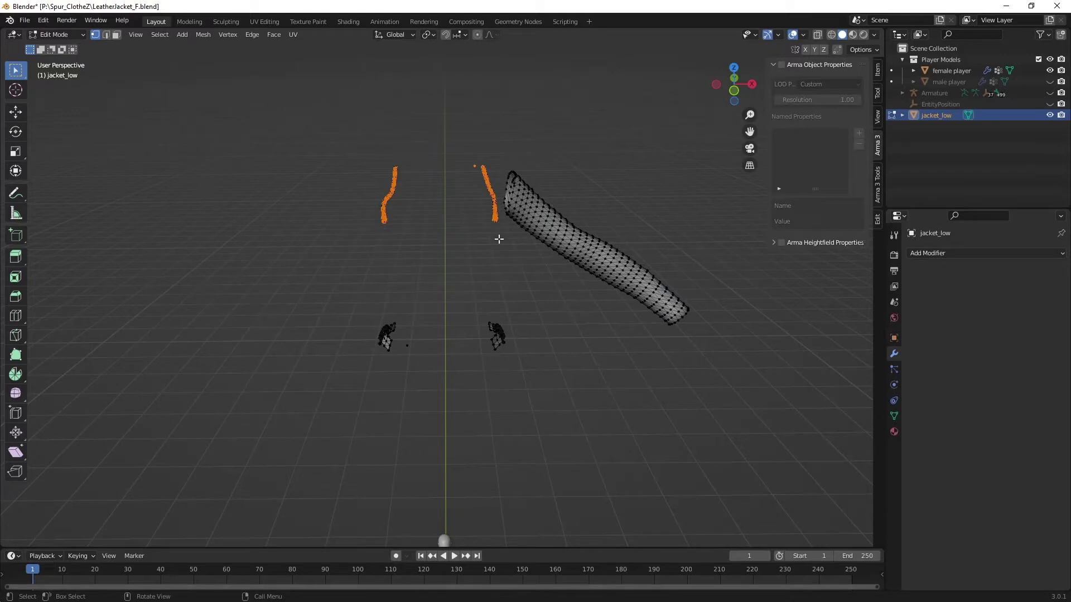
pyautogui.click(818, 35)
pyautogui.moveTo(338, 143); pyautogui.dragTo(506, 243)
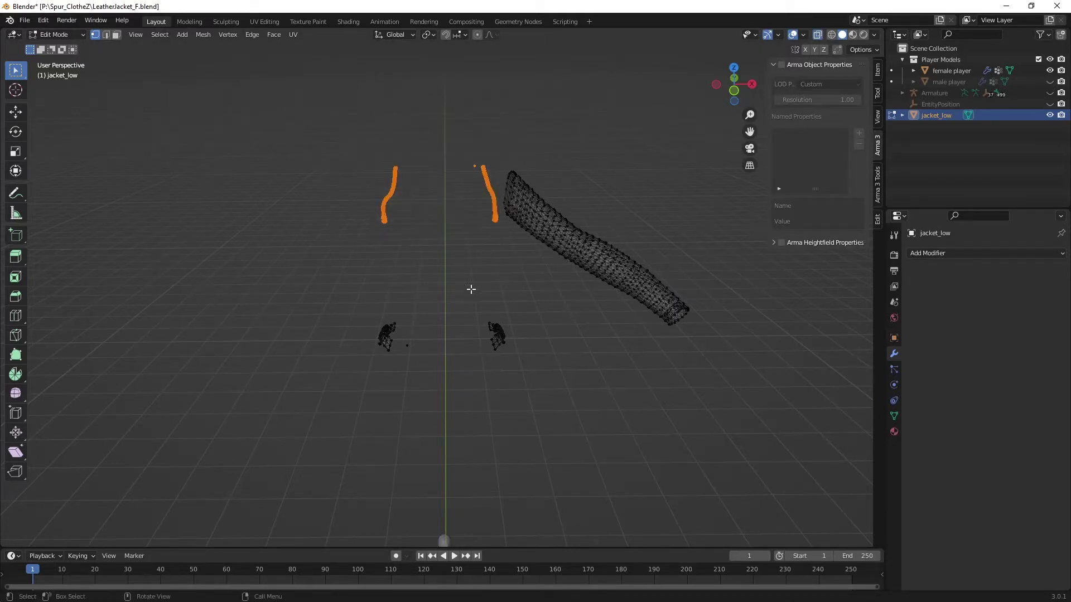
pyautogui.keyDown('shift'); pyautogui.moveTo(403, 334); pyautogui.dragTo(427, 375); pyautogui.keyUp('shift')
pyautogui.press('x')
pyautogui.click(413, 366)
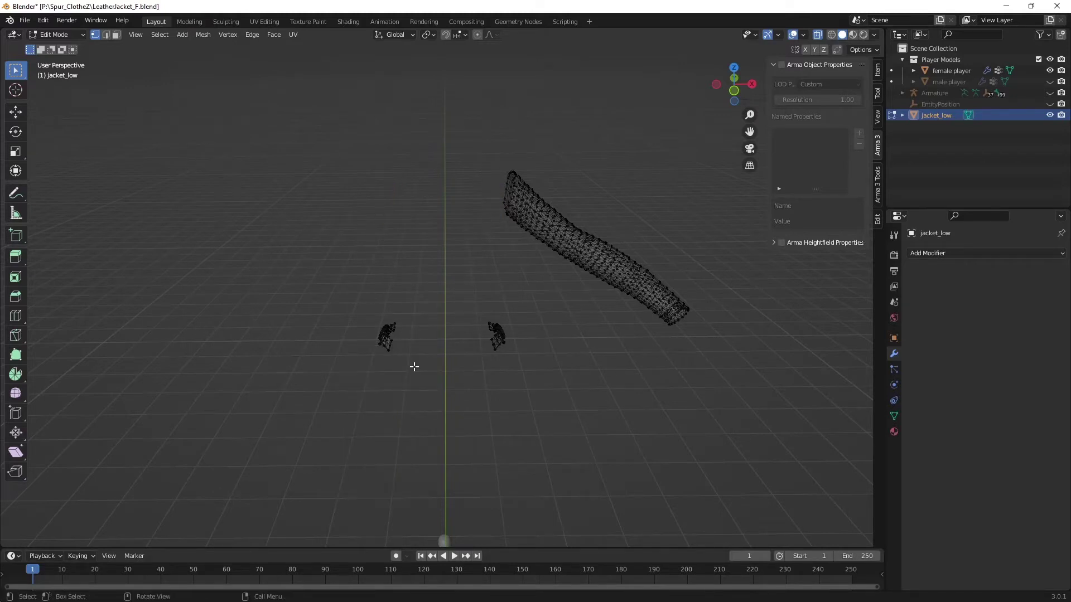
# - Reveal the hidden jacket parts, deselect everything, and return to Object Mode with X-ray off
pyautogui.hotkey('alt', 'h')
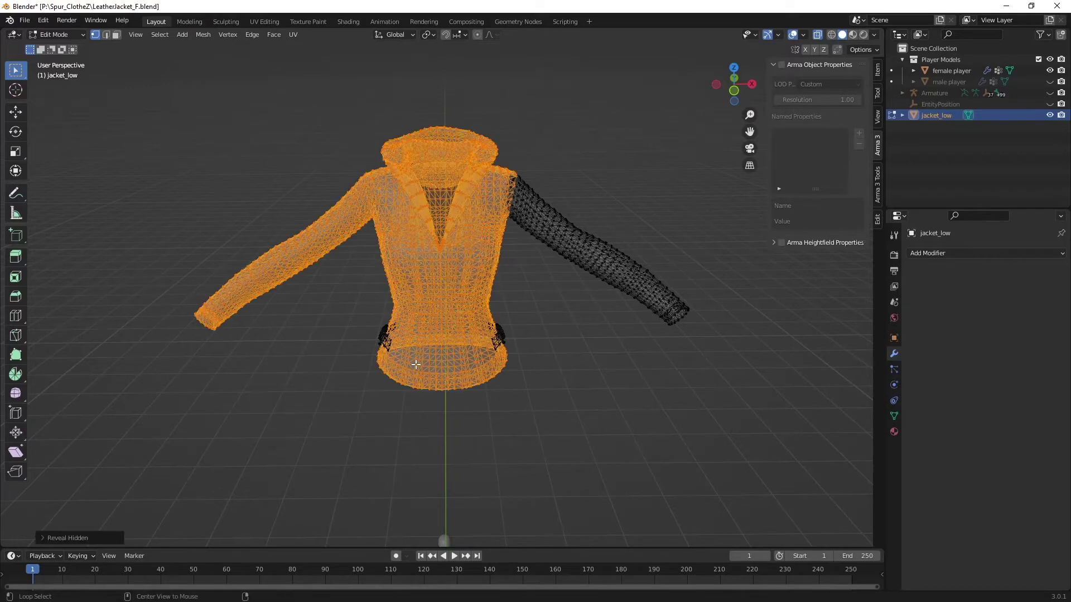
pyautogui.hotkey('alt', 'a')
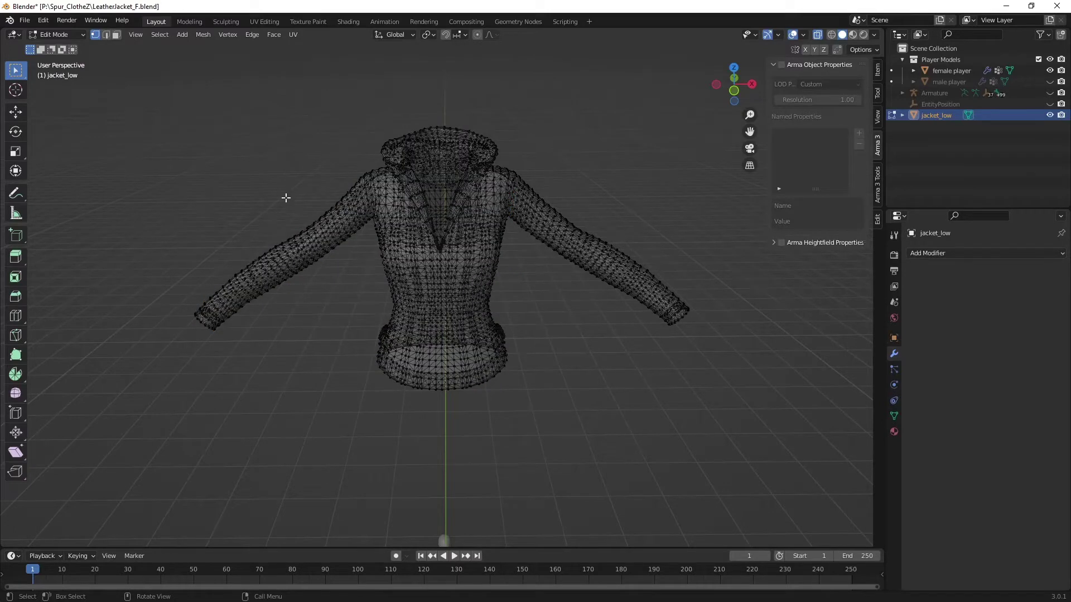
pyautogui.press('Tab')
pyautogui.click(227, 161)
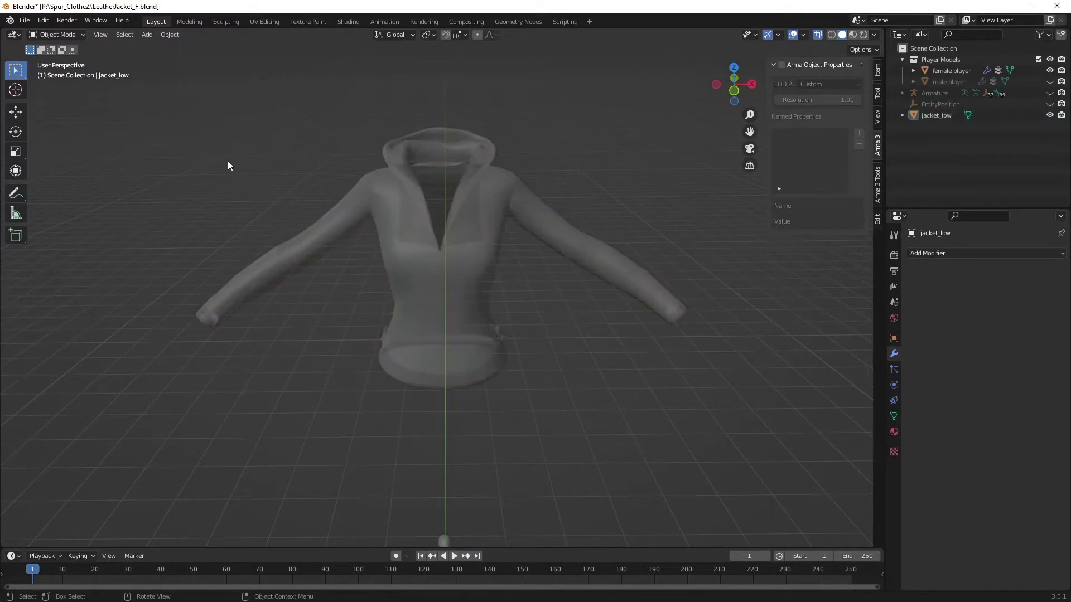
pyautogui.scroll(-4, 306, 213)
pyautogui.click(818, 35)
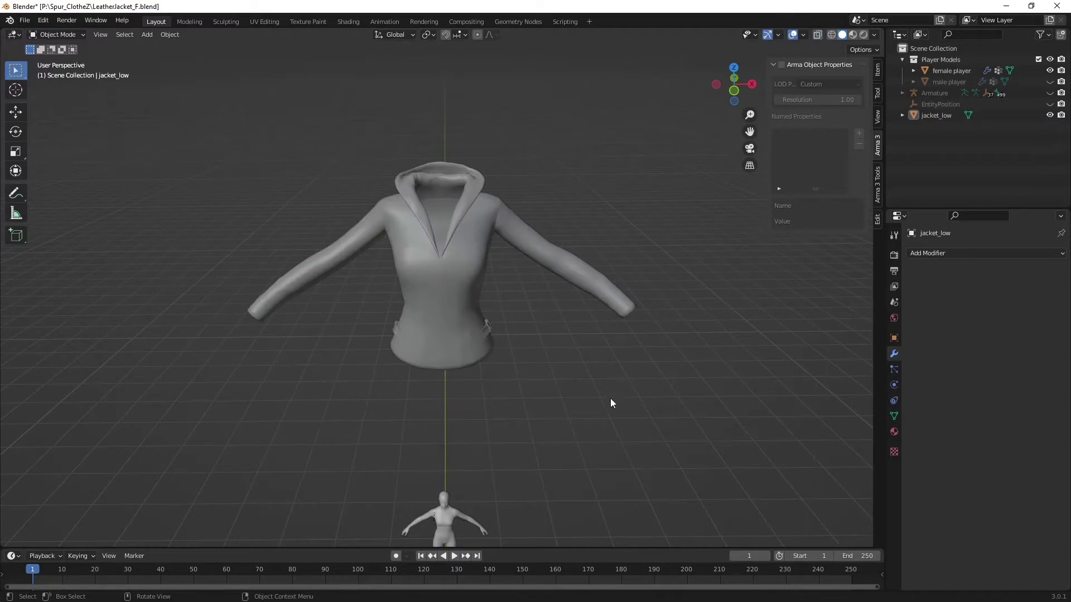
# - Examine the jacket's size and position relative to the female player model from the front and in perspective
pyautogui.scroll(-1, 597, 425)
pyautogui.keyDown('alt'); pyautogui.moveTo(597, 417); pyautogui.dragTo(497, 370, button='middle'); pyautogui.keyUp('alt')
pyautogui.scroll(2, 497, 370)
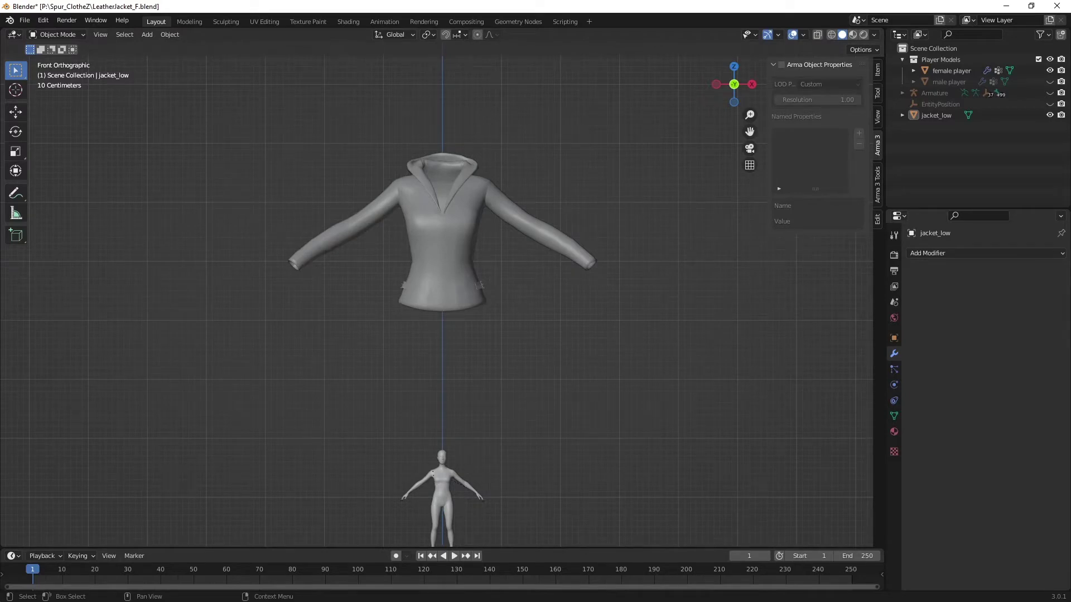
pyautogui.scroll(-3, 546, 353)
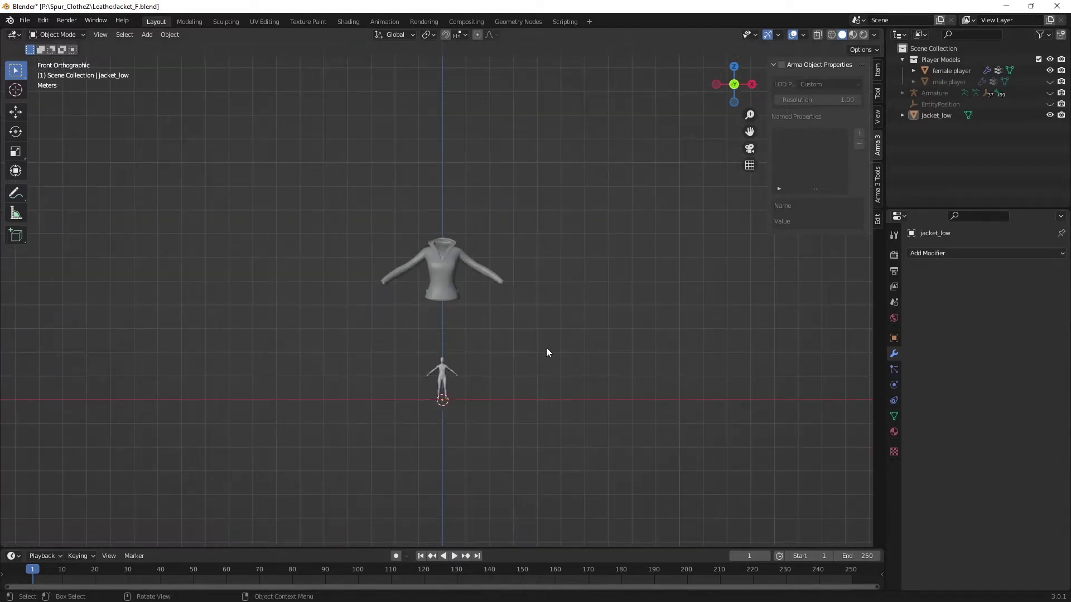
pyautogui.scroll(3, 437, 437)
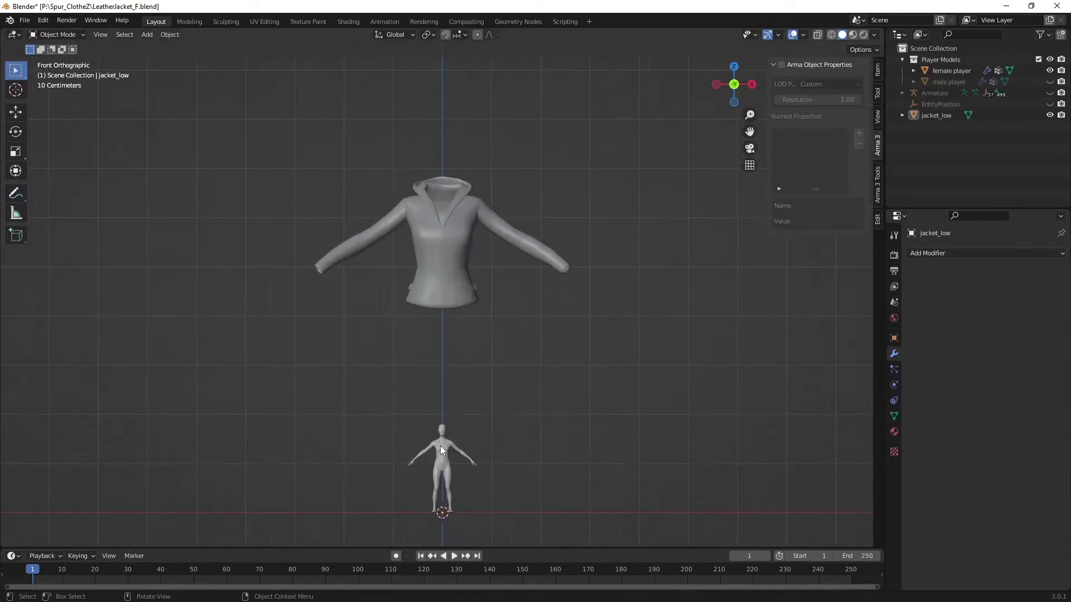
pyautogui.press('KP_7')
pyautogui.press('KP_1')
pyautogui.moveTo(467, 394); pyautogui.dragTo(492, 258, button='middle')
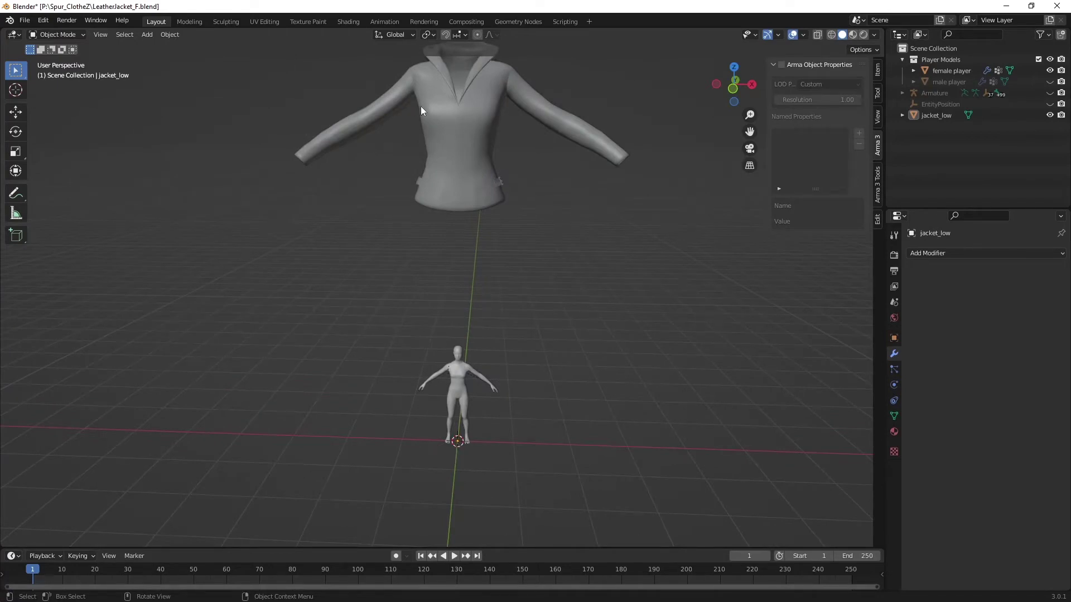
# - Select the jacket and try scaling it down uniformly about its current origin
pyautogui.click(452, 145)
pyautogui.press('s')
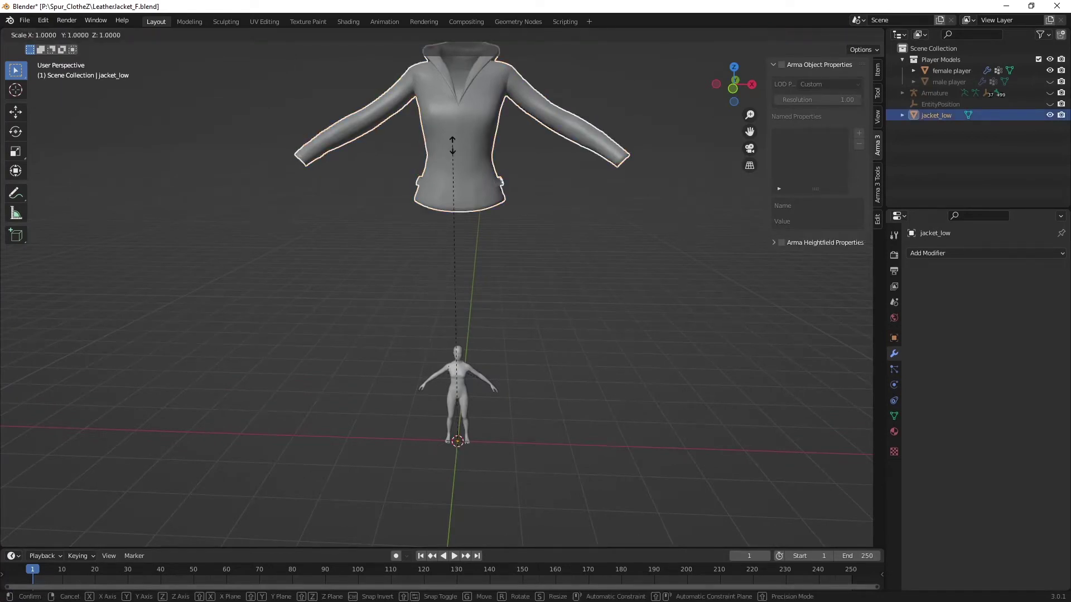
pyautogui.moveTo(453, 430)
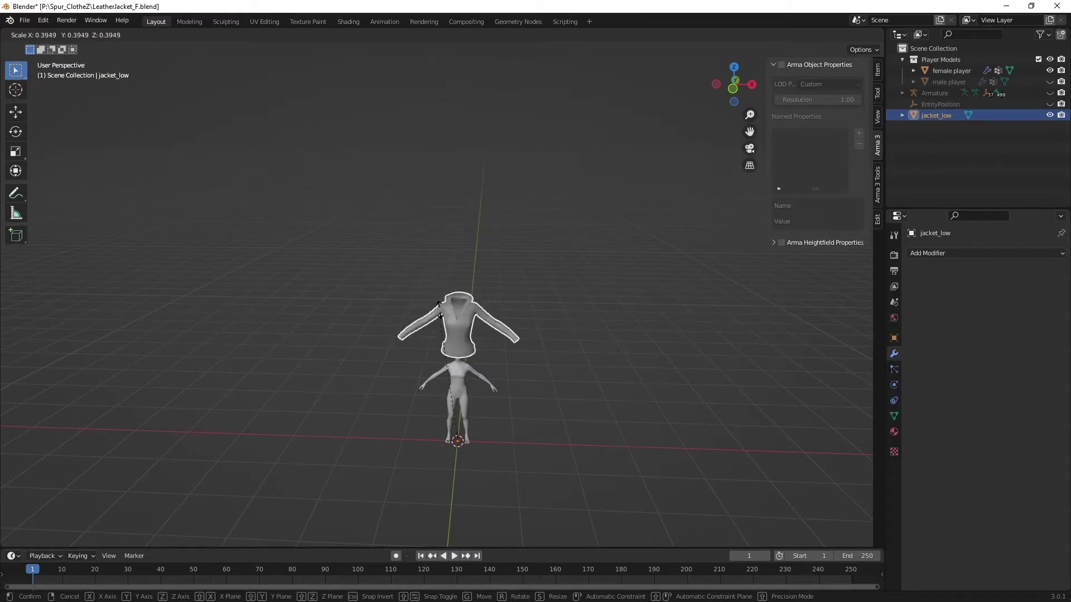
pyautogui.click(457, 190)
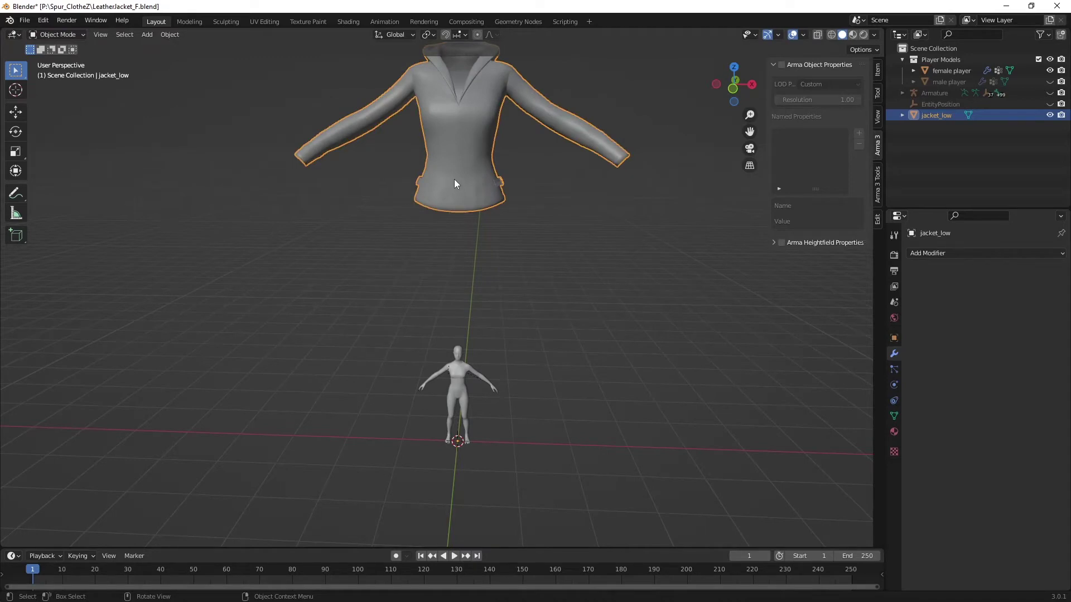
# - Set the selected jacket's origin to its geometry
pyautogui.rightClick(454, 179)
pyautogui.moveTo(420, 212)
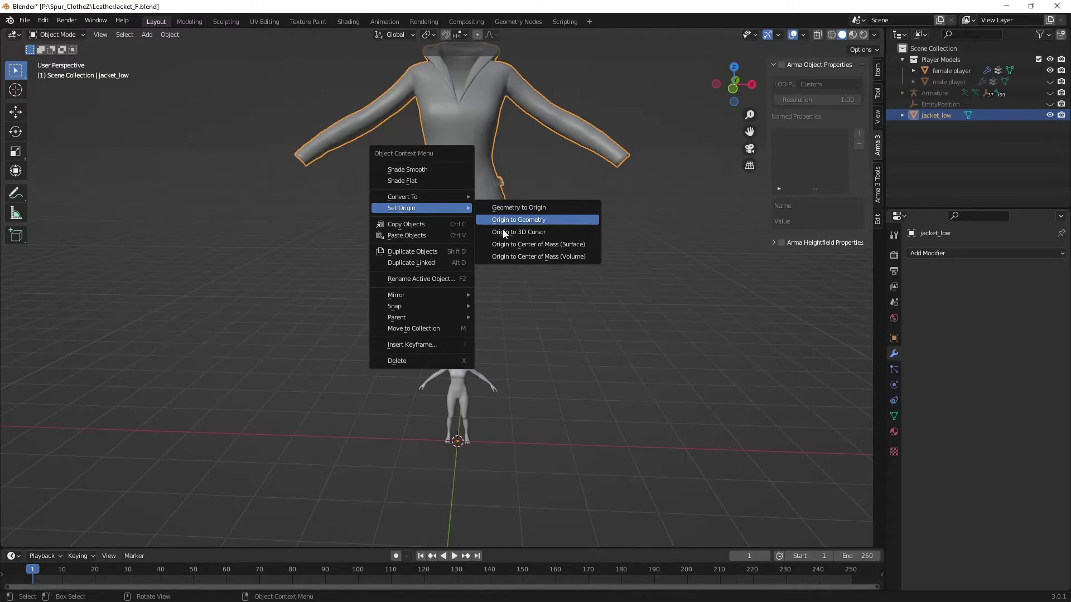
pyautogui.click(517, 220)
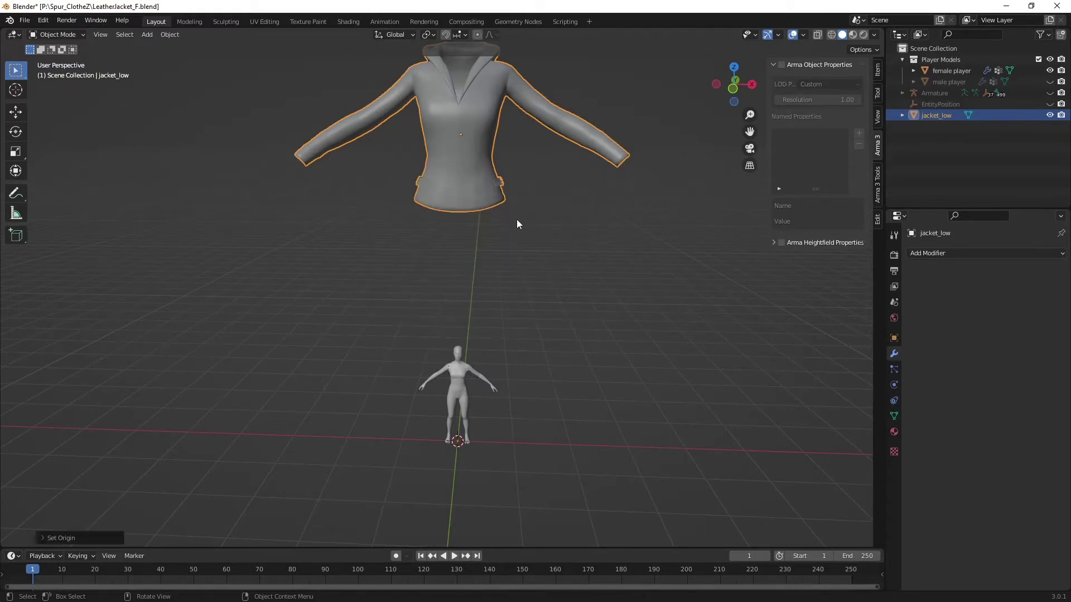
# - Try scaling the jacket down uniformly about its own centre, then cancel the scaling
pyautogui.moveTo(471, 220)
pyautogui.mouseDown(button='middle')
pyautogui.moveTo(547, 215)
pyautogui.moveTo(465, 226)
pyautogui.moveTo(480, 219)
pyautogui.mouseUp(button='middle')
pyautogui.scroll(-3, 476, 219)
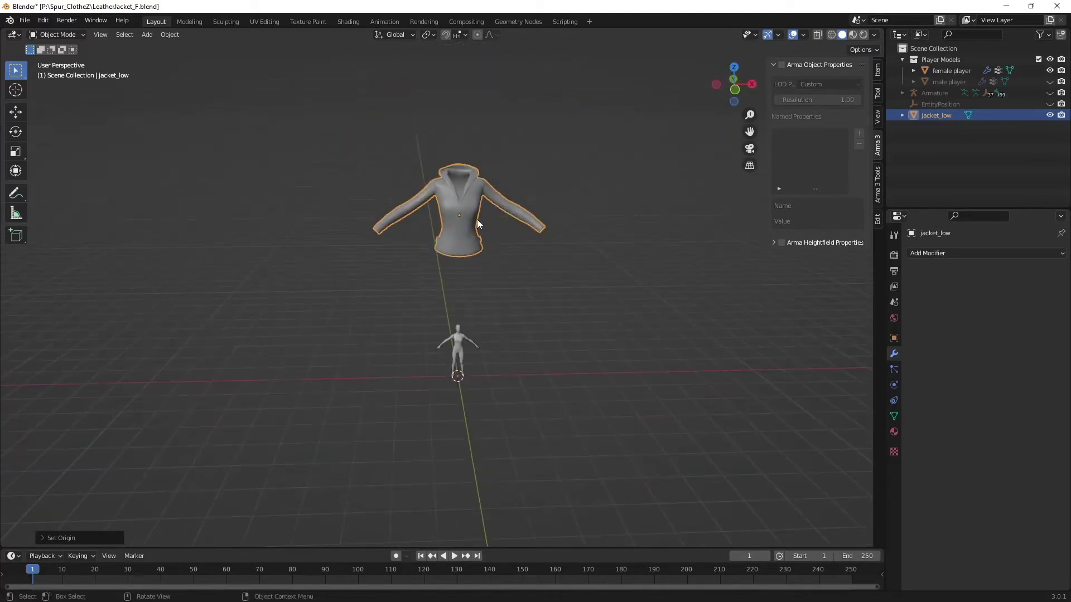
pyautogui.press('s')
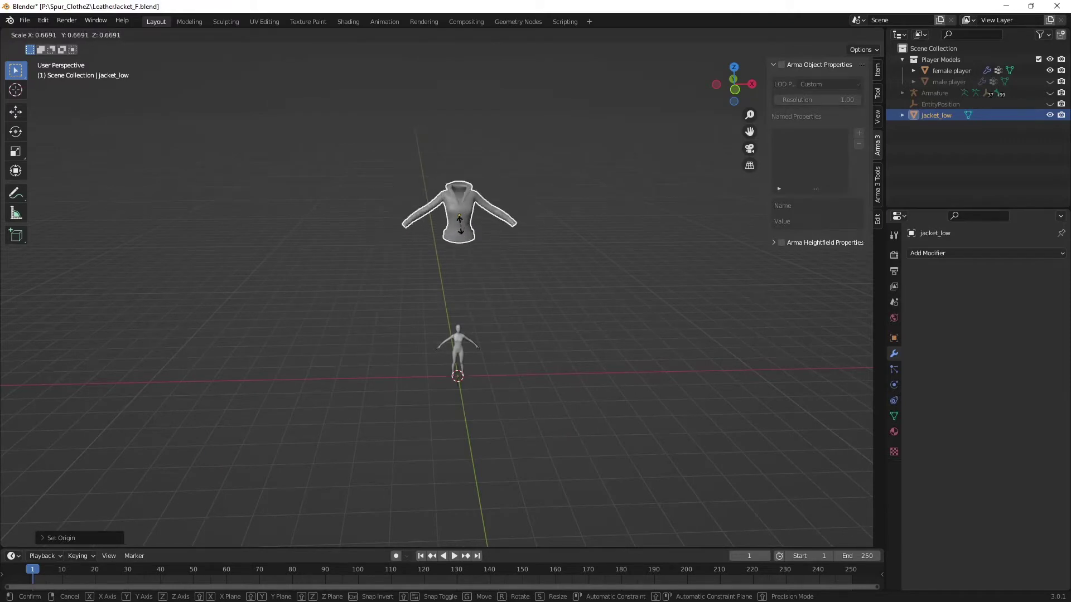
pyautogui.click(466, 228)
pyautogui.scroll(3, 471, 237)
pyautogui.moveTo(476, 240)
pyautogui.mouseDown(button='middle')
pyautogui.moveTo(447, 228)
pyautogui.moveTo(478, 219)
pyautogui.mouseUp(button='middle')
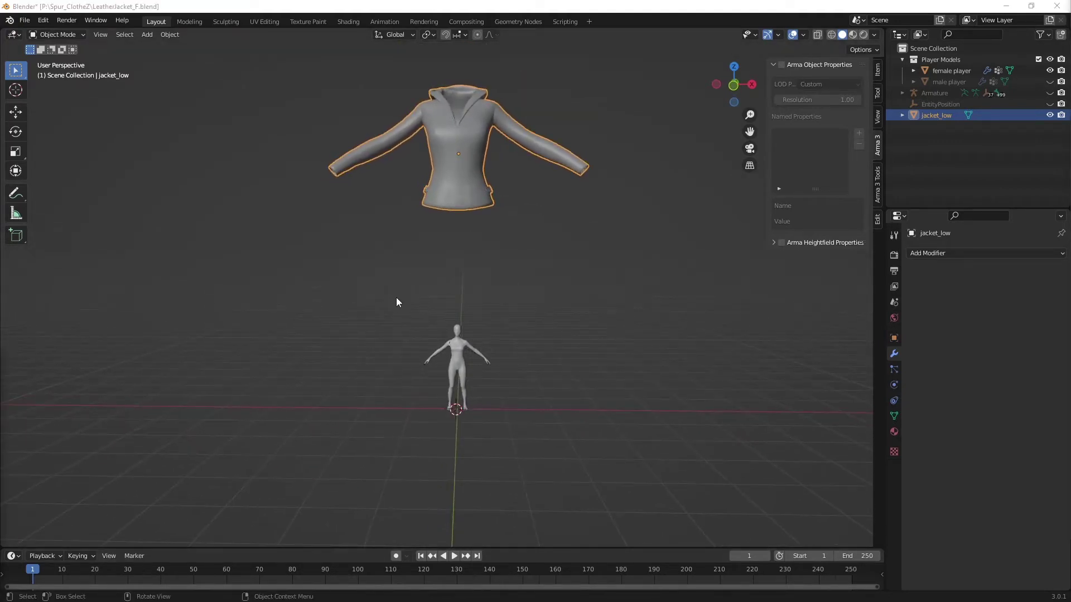
pyautogui.press('s')
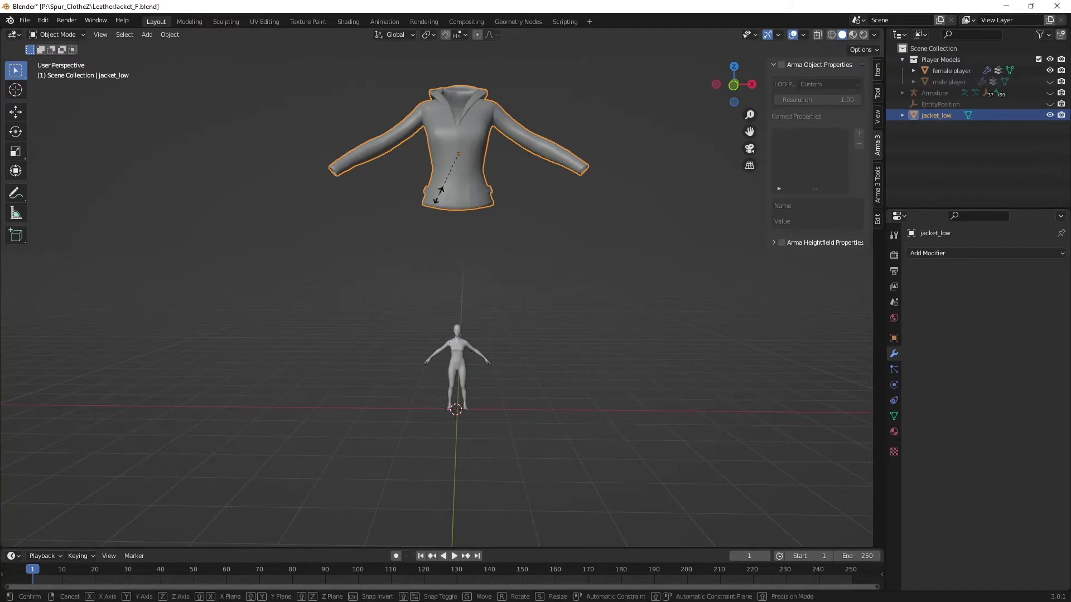
pyautogui.press('Escape')
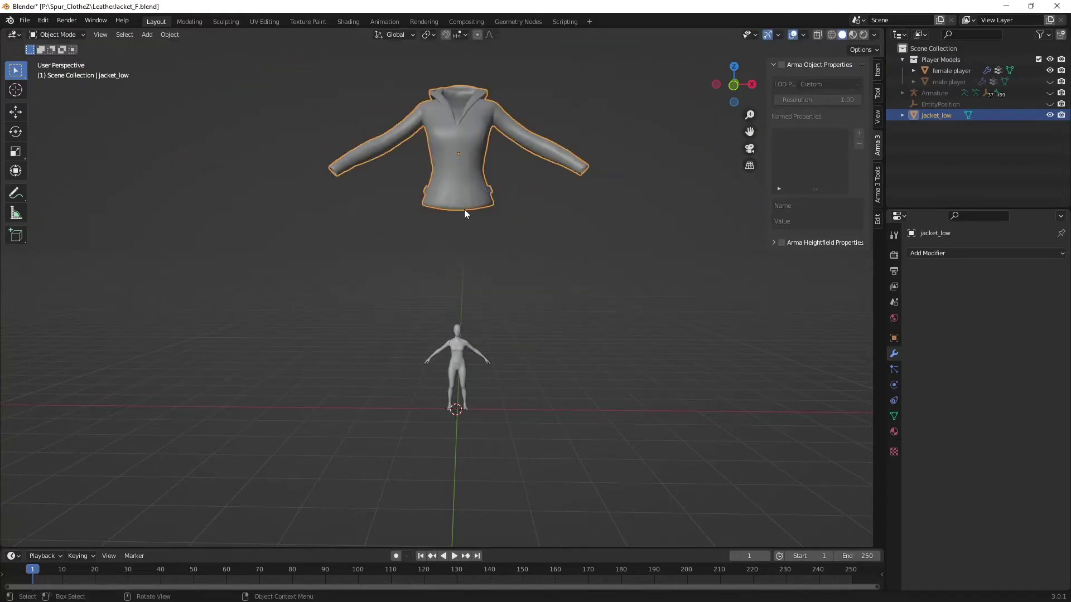
# - Try moving the jacket along single global axes relative to the female player model, then cancel the move
pyautogui.press('g')
pyautogui.press('x')
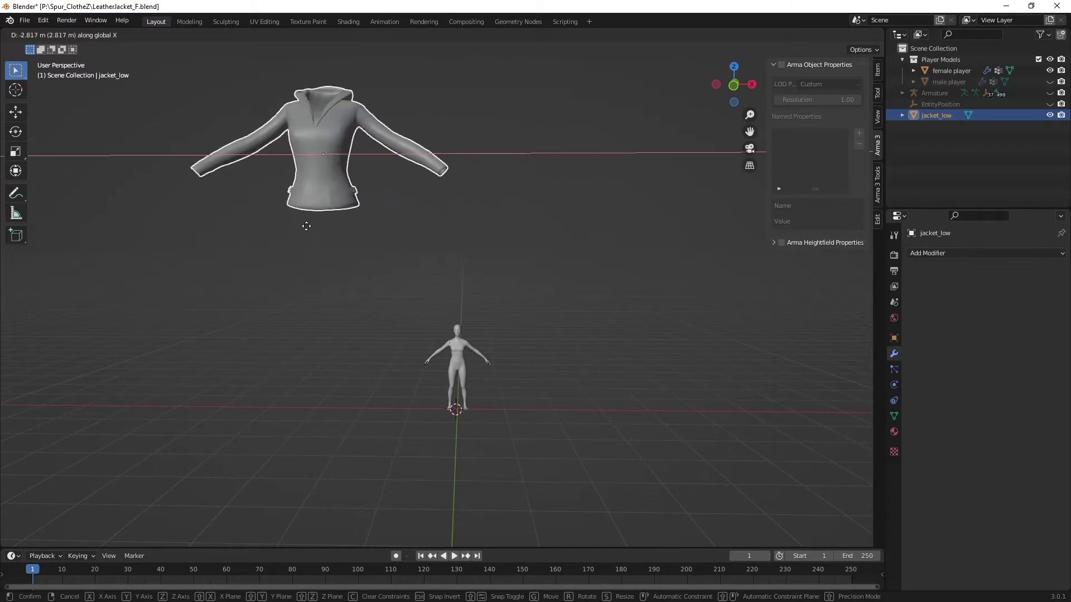
pyautogui.press('y')
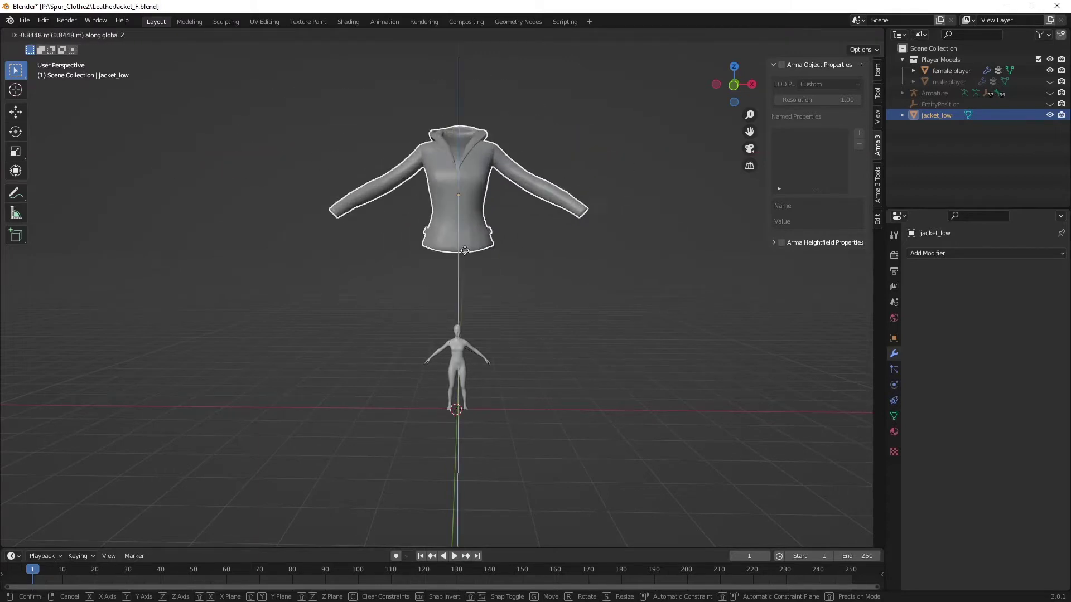
pyautogui.click(473, 249)
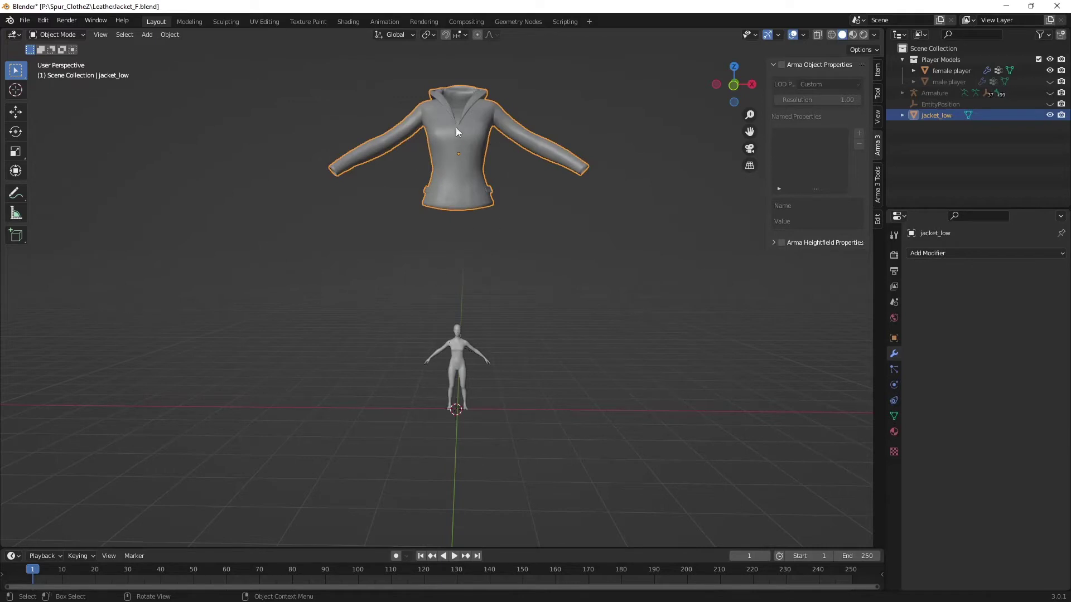
pyautogui.moveTo(428, 278); pyautogui.dragTo(525, 301, button='middle')
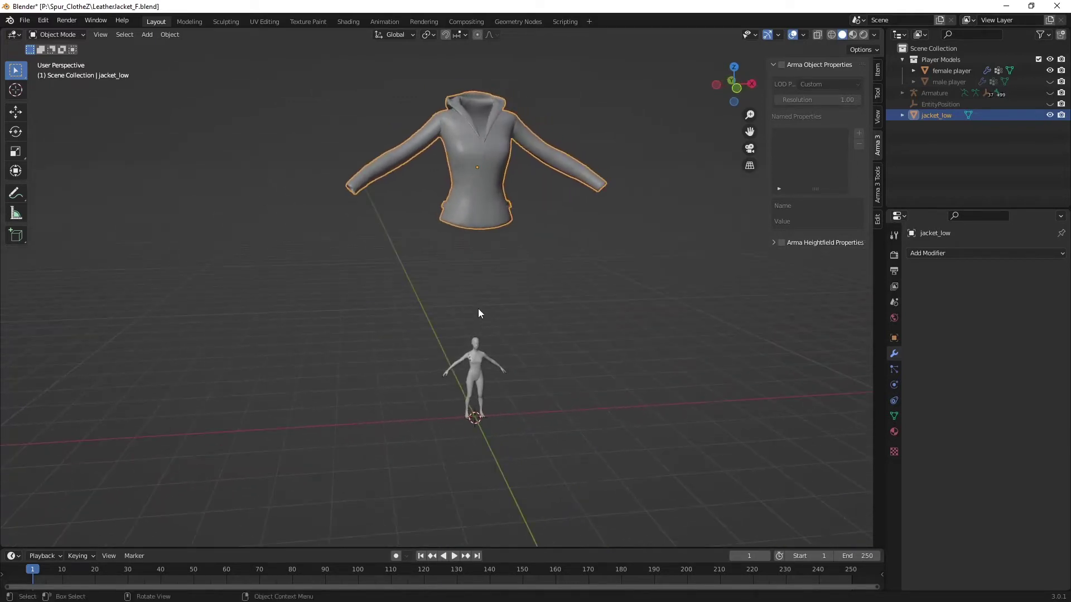